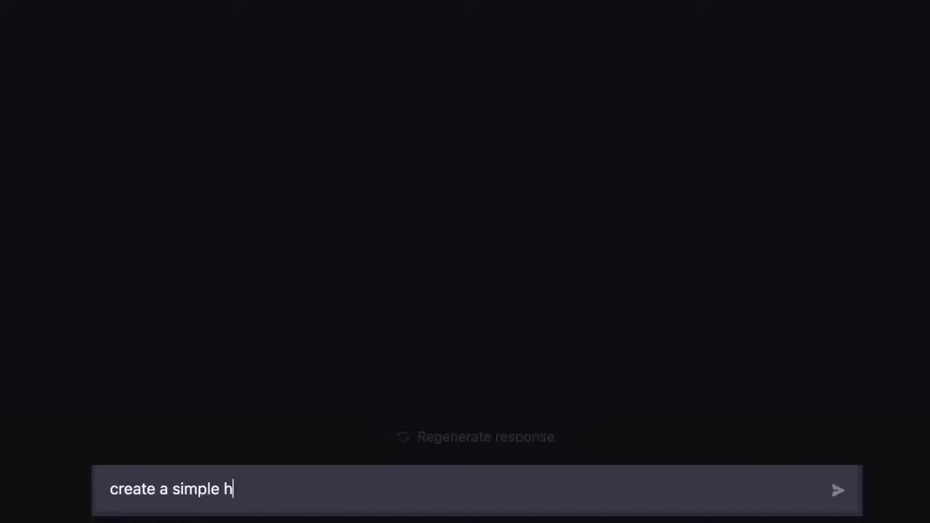
- Ask the chatbot to create a simple HTML page, and send another request for an HTML VAT calculator
text(a simple html page)
key(Return)
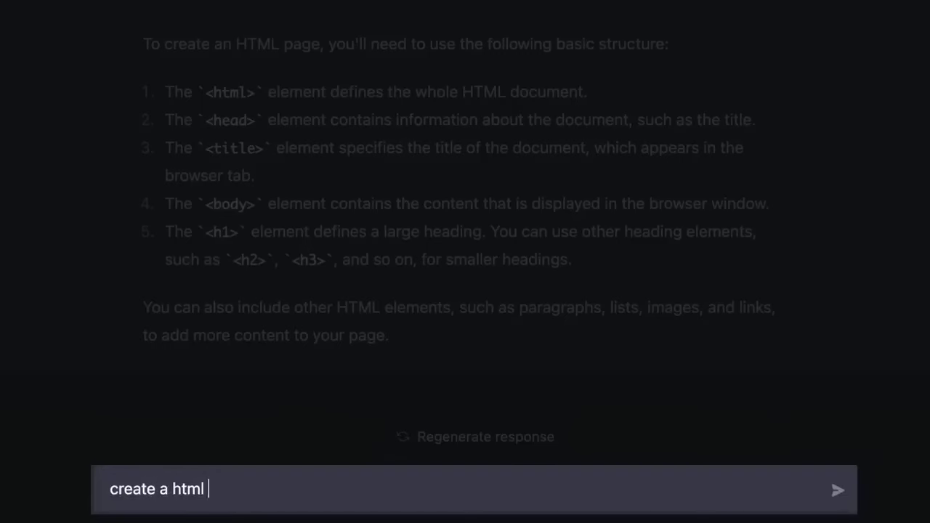
text(te a html vat calculato)
text(r)
key(Return)
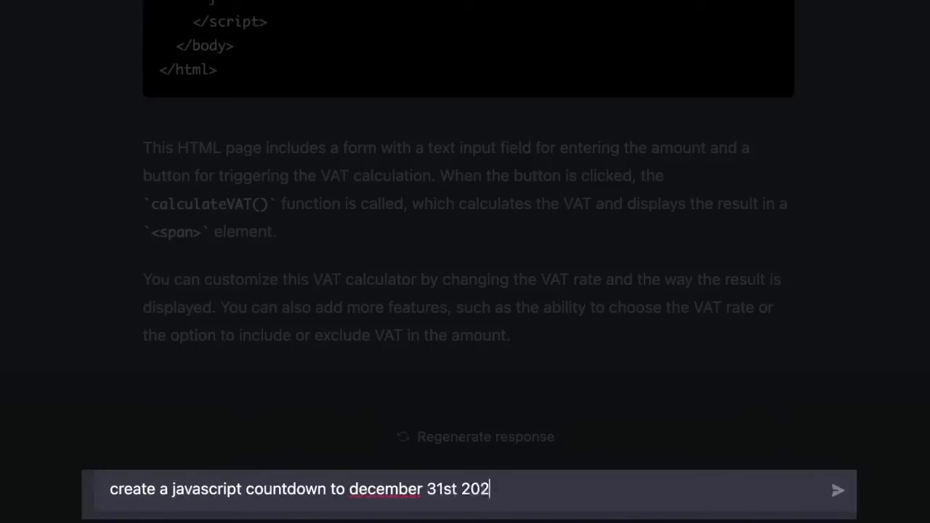
- Ask for a JavaScript countdown to December 31st 2023, and request a PHP mortgage calculator
text(te a javascript countdown to december 31st 2023)
key(Return)
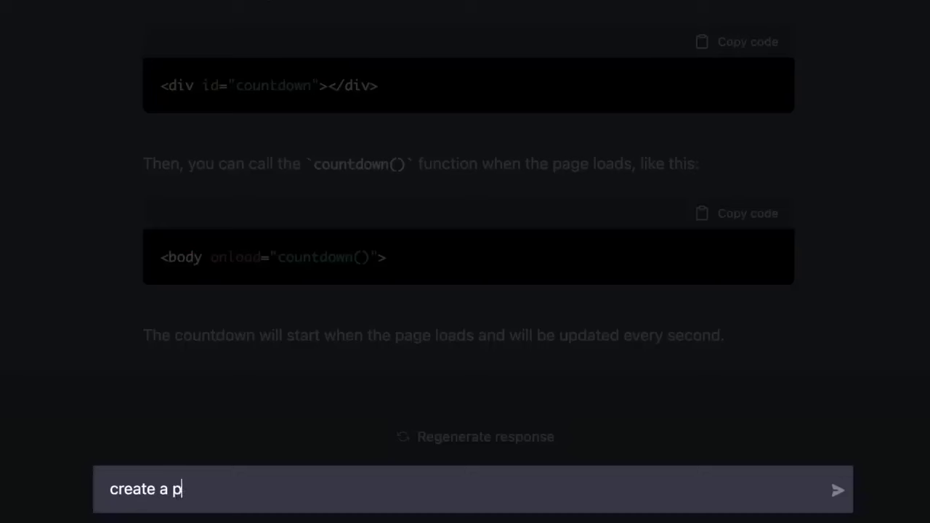
text(hp mortgage calculator)
key(Return)
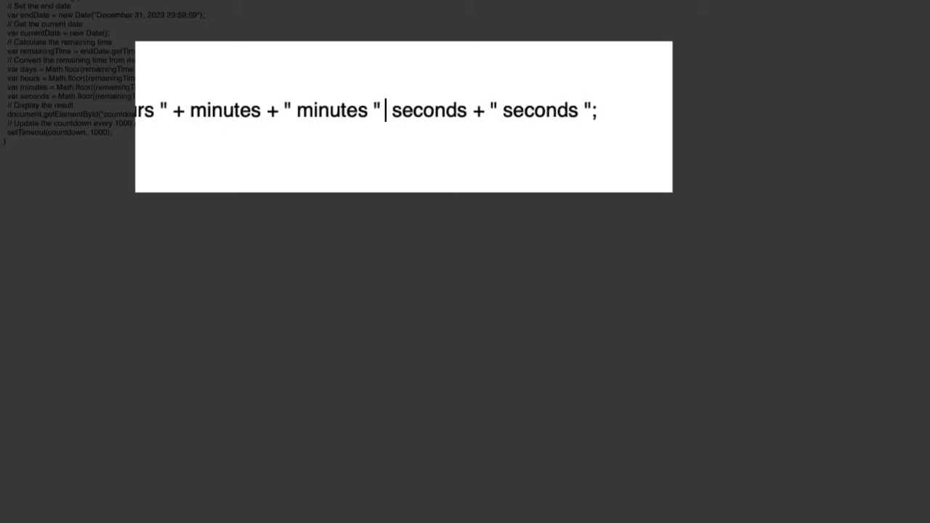
- Copy the entire countdown script with the missing plus sign before "seconds" and submit it in the chat
key(super+a)
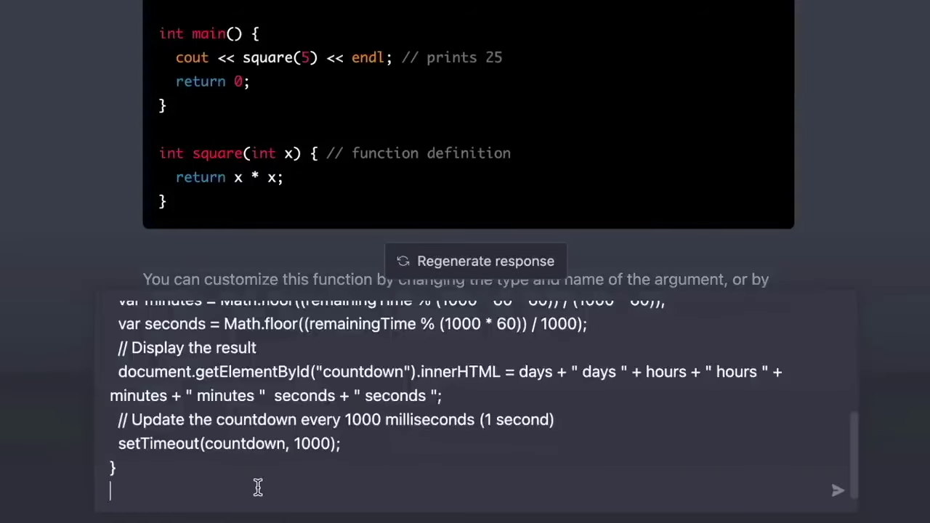
key(super+v)
key(Return)
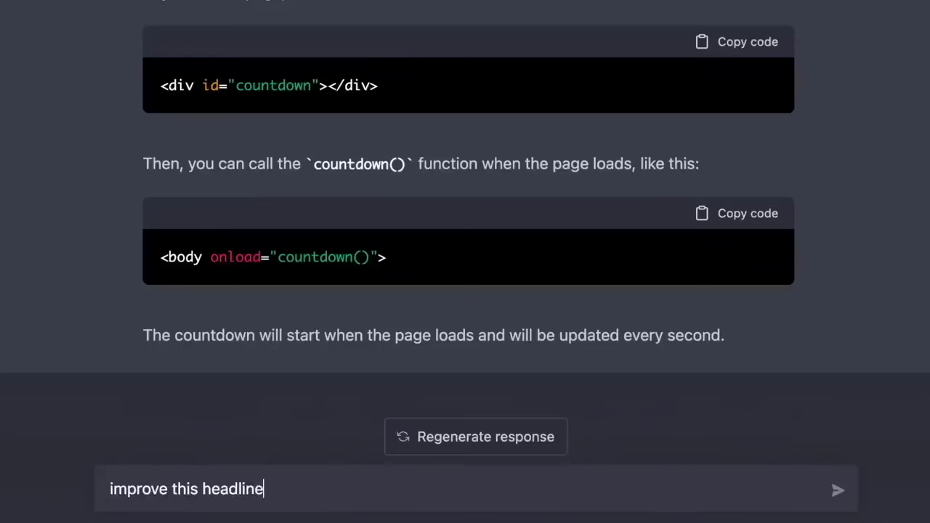
- Request an improved version of the headline "this is the best course to learn to program in python", and a slogan for a coffee bean company
text(this headline: this is the best course to lear)
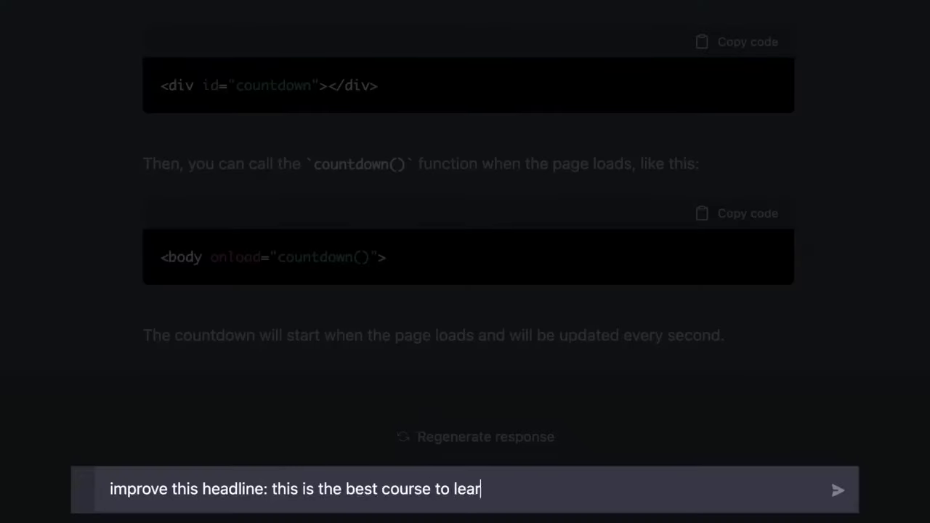
text(n to program in python)
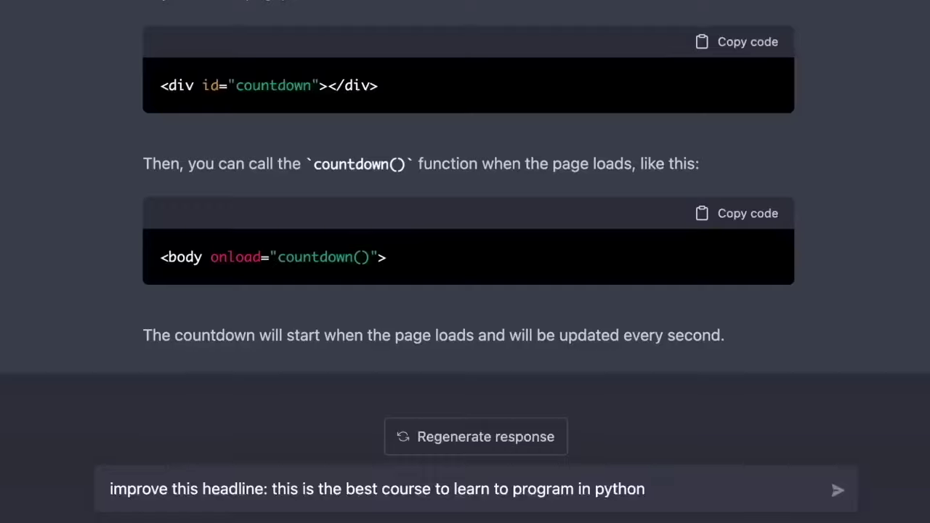
key(Return)
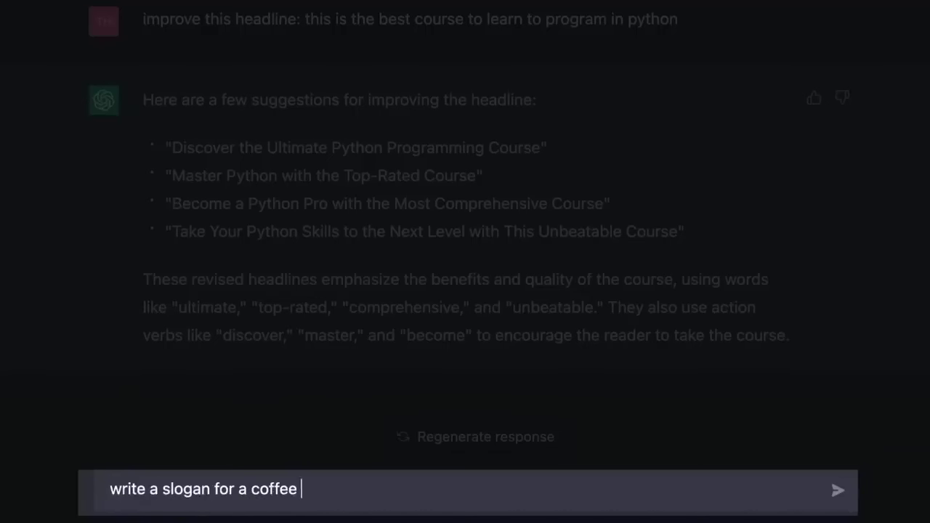
text(ompany)
key(Return)
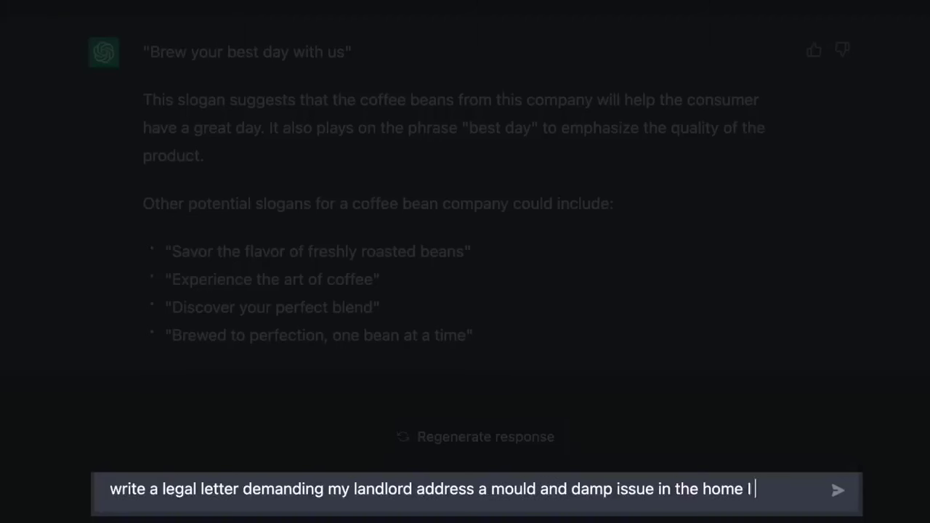
- Request a legal letter demanding the landlord address mould and damp in the rented home, and a 6 month employment contract for a freelance designer
text(rent)
key(Return)
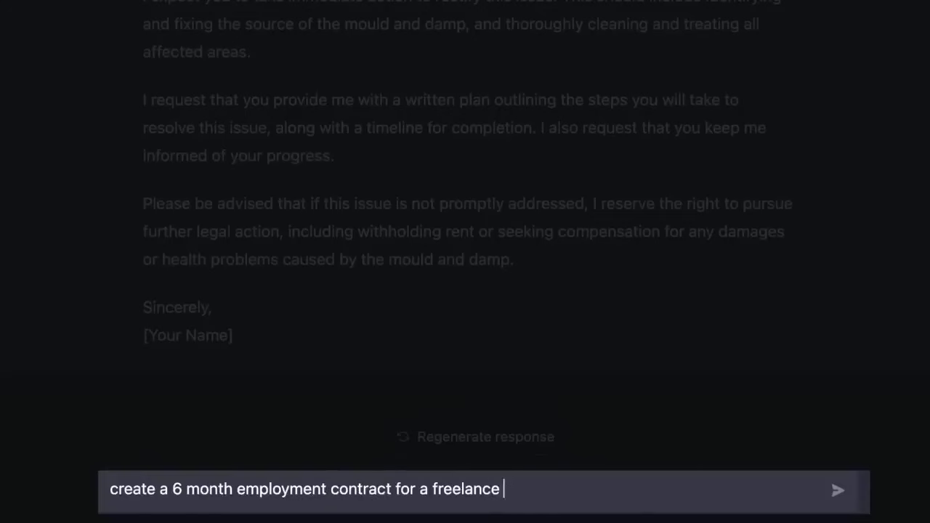
text(gner)
key(Return)
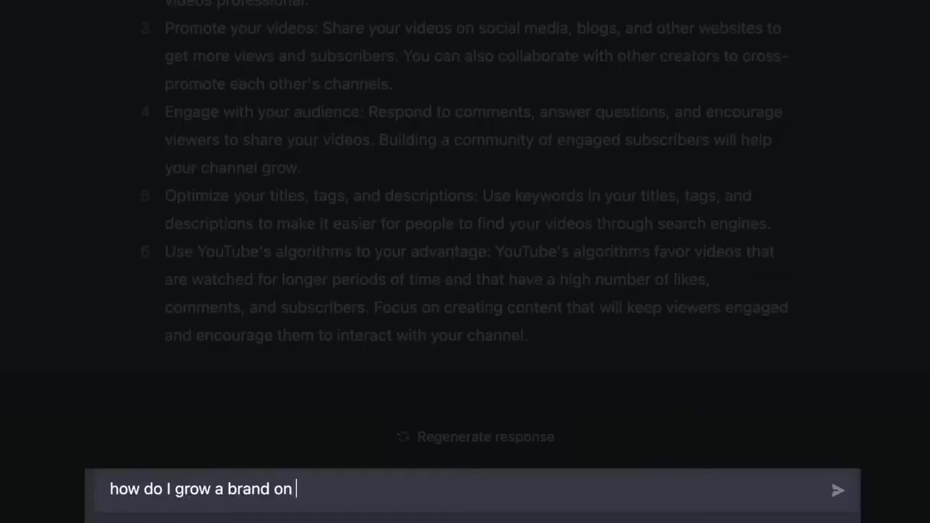
- Ask the chatbot how to grow a brand on Amazon FBA
text(grow a brand on Amazon)
text(FBA?)
key(Return)
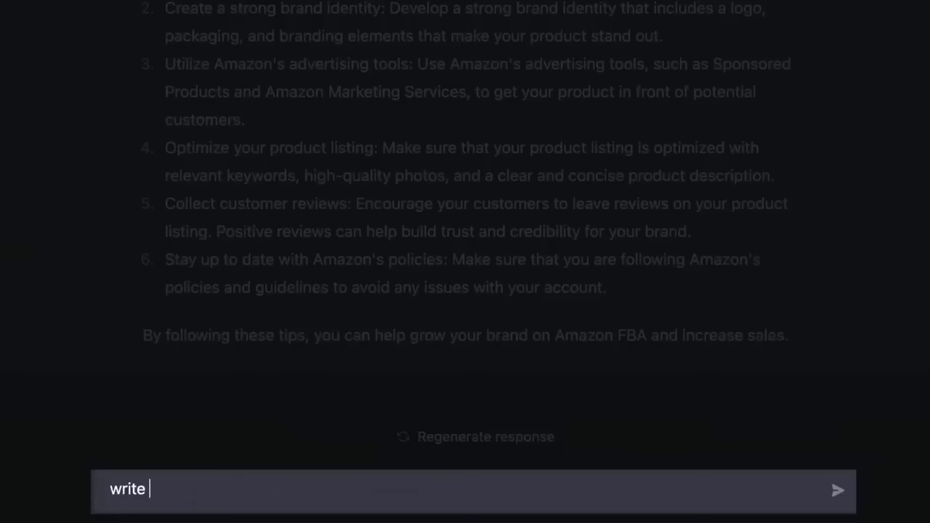
- Request a short story about a cat named Mimi, and have it updated to include a moral about friends being important
text(a short story about a cat name)
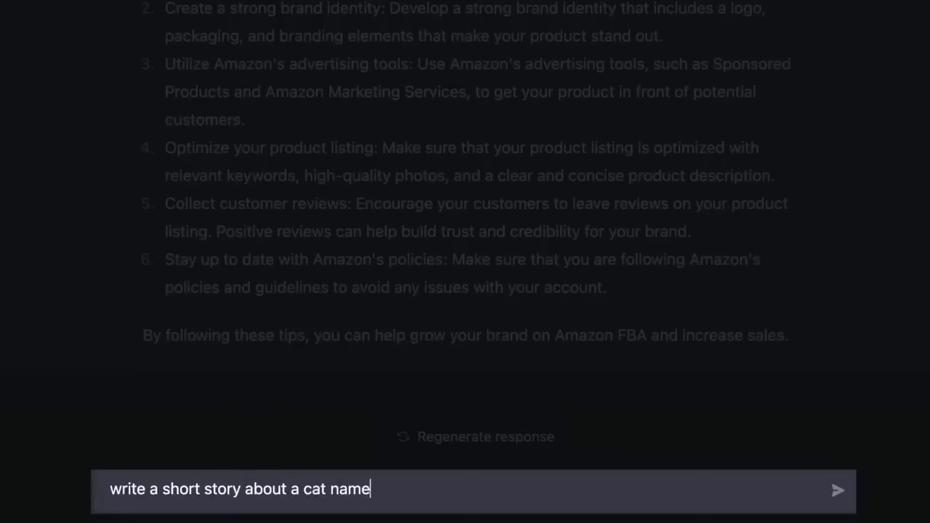
text(d Mimi)
key(Return)
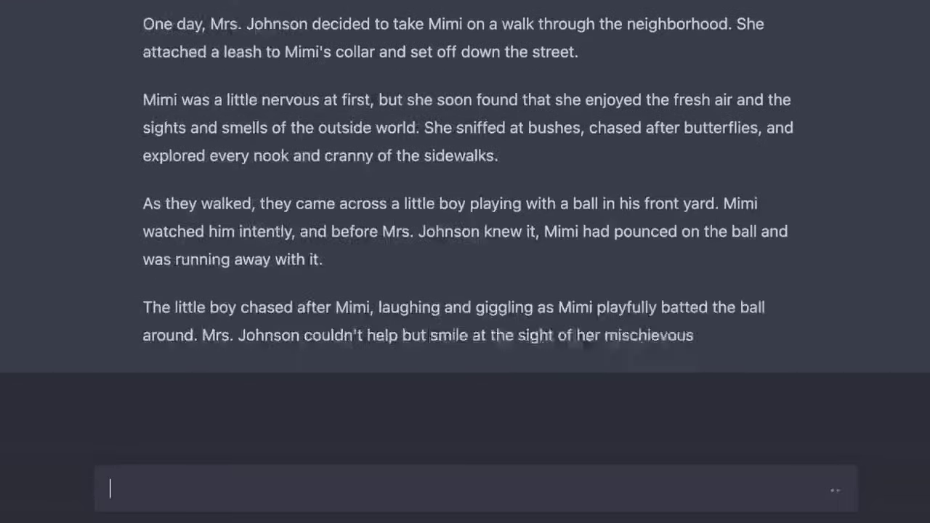
text(up)
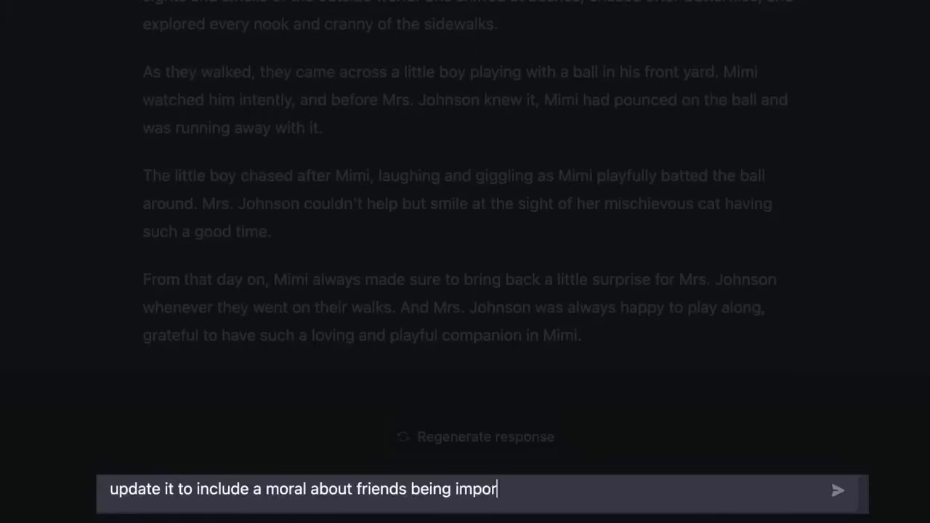
text(tant)
key(Return)
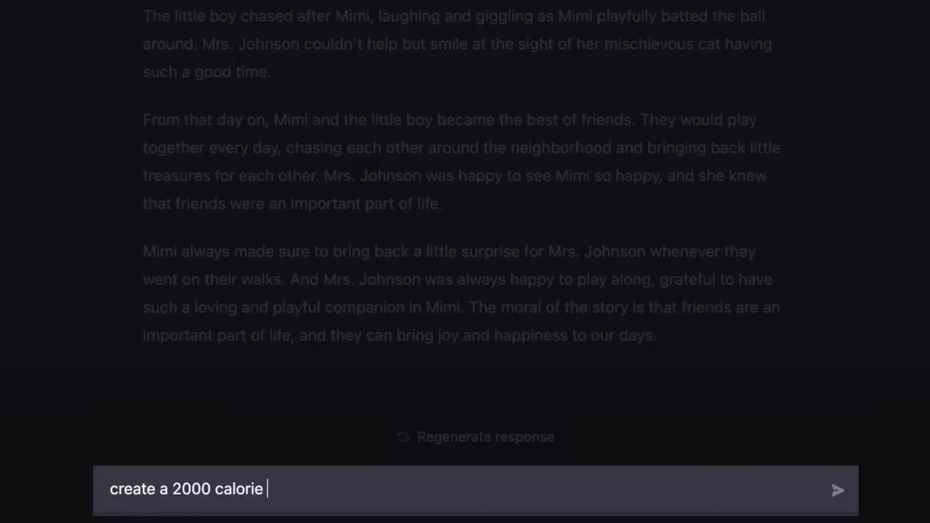
- Request a 2000 calorie meal plan, and have it updated with macros of 35% protein and 55% carbs
key(Return)
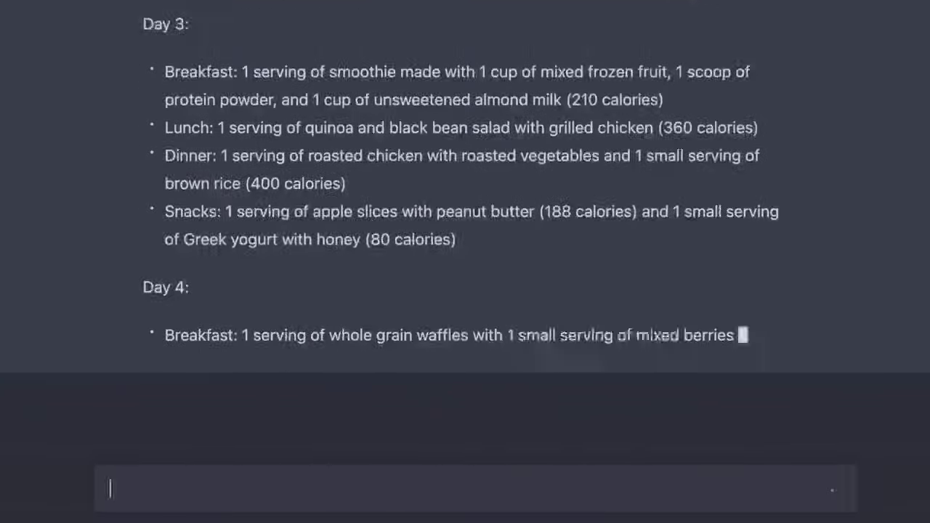
text(update it with these macros: protein 35% and ca)
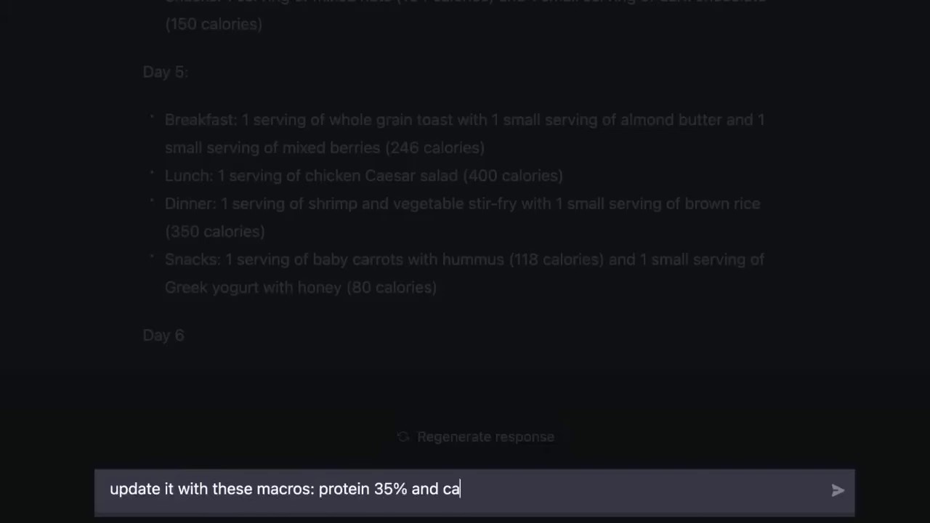
text(rbs 55%)
key(Return)
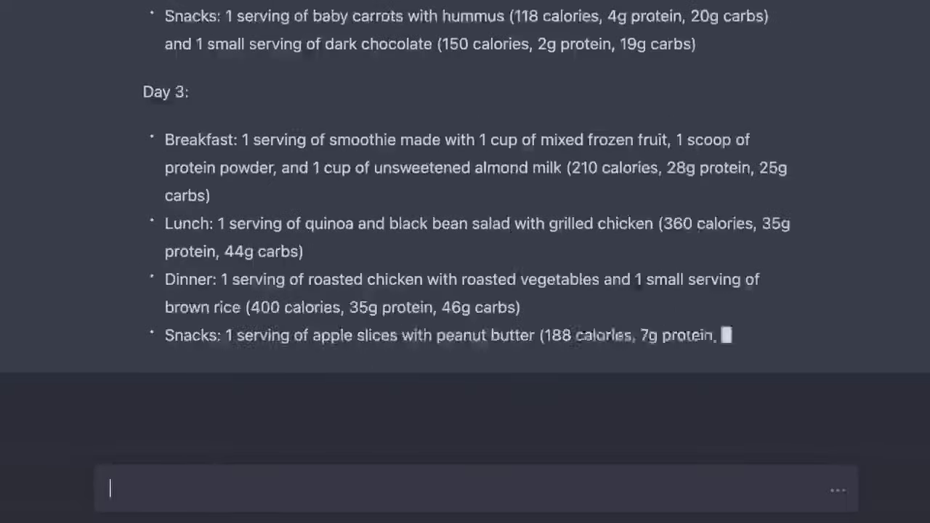
- Ask the chatbot to make the meal plan vegetarian
text(make it)
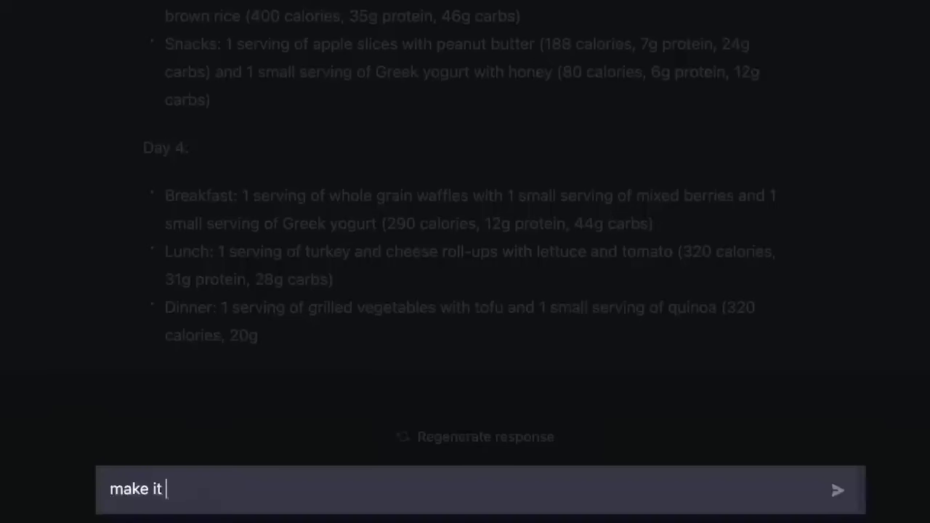
text( vegetarian)
key(Return)
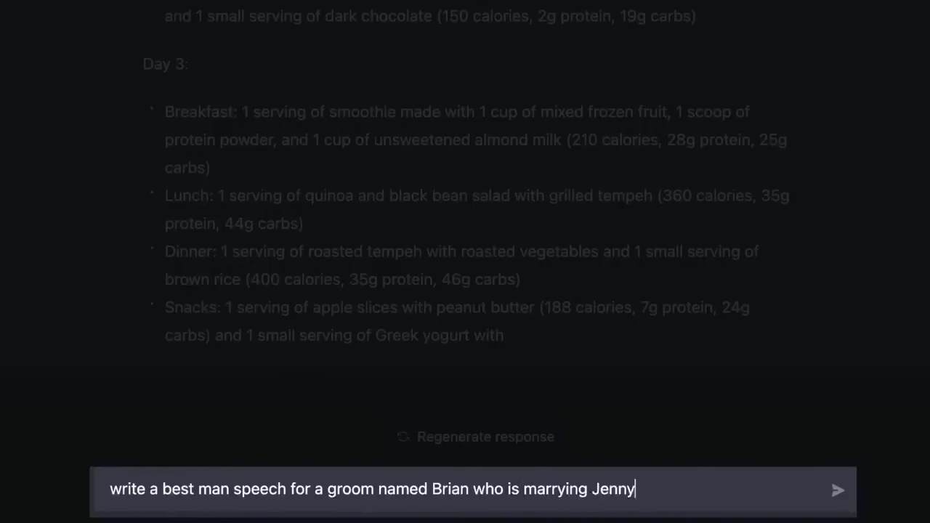
- Request a best man speech naming the groom and bride, and an email inviting people to my wedding
key(Return)
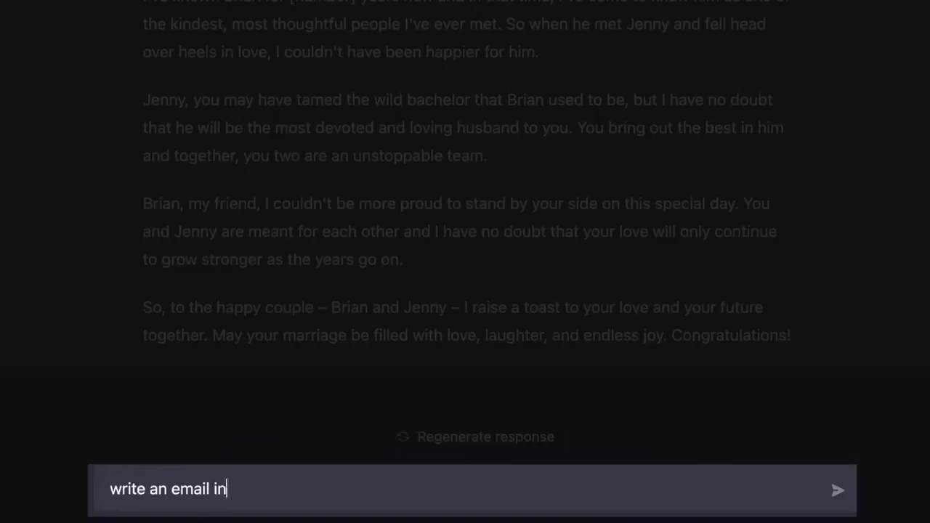
text(n email inviting people to my wedding)
key(Return)
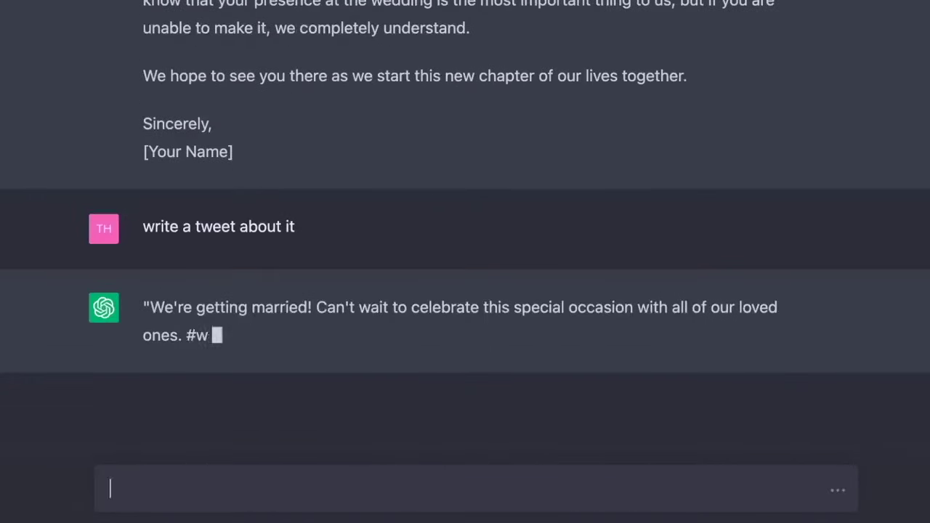
- Request a Facebook post and a text message version of the wedding announcement
text(a)
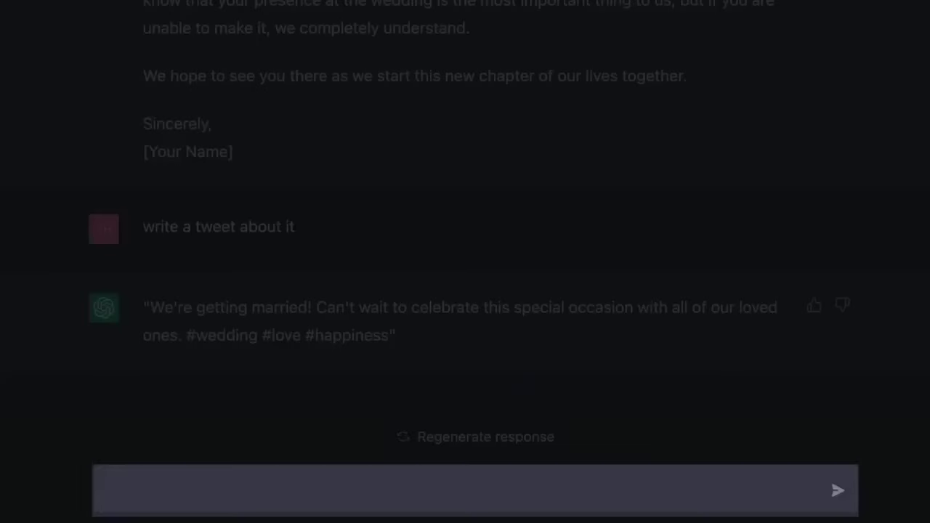
text(nd a facebook post)
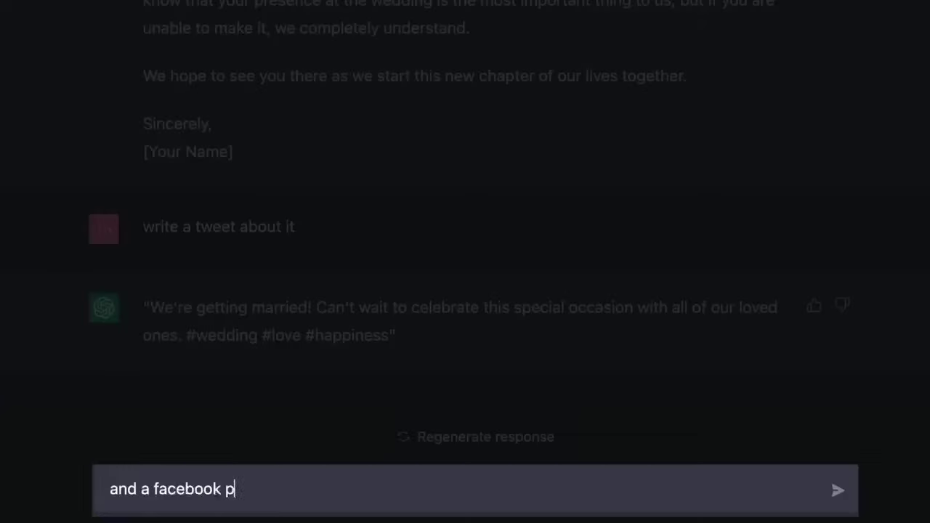
key(Return)
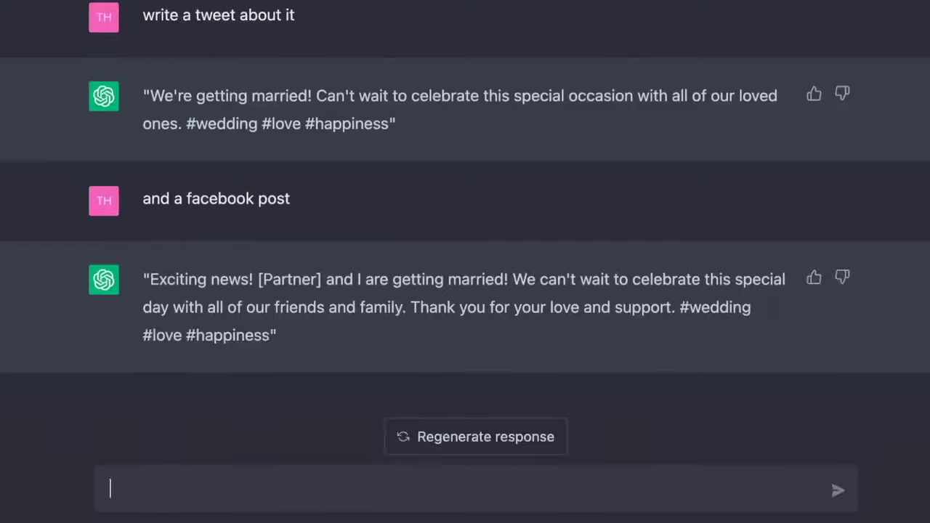
text(and a text)
key(Return)
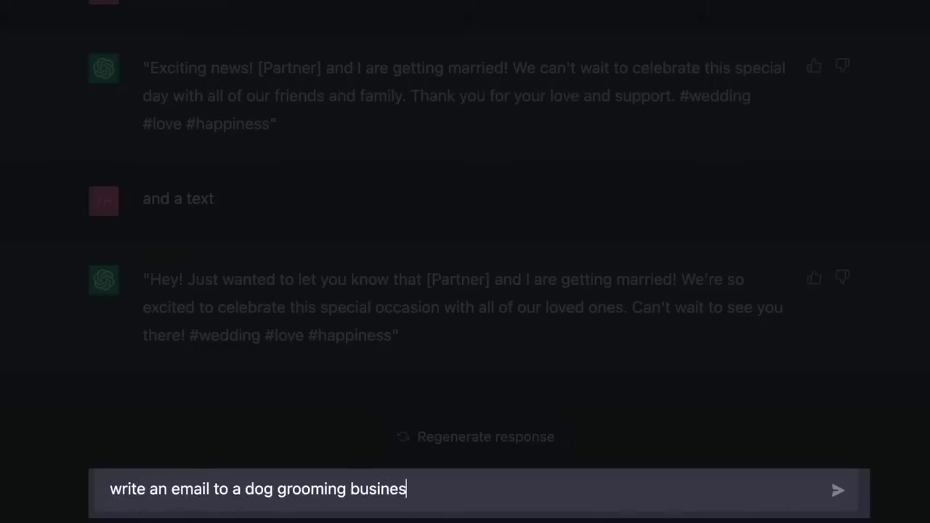
- Request an email selling SEO services to a dog grooming business, and 5 titles for a blog post about learning to use AI
text(ices)
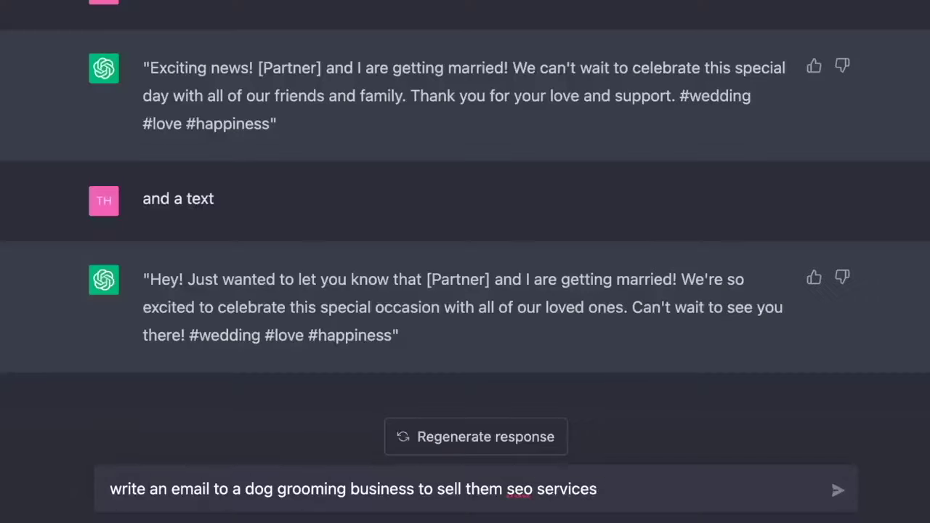
key(Return)
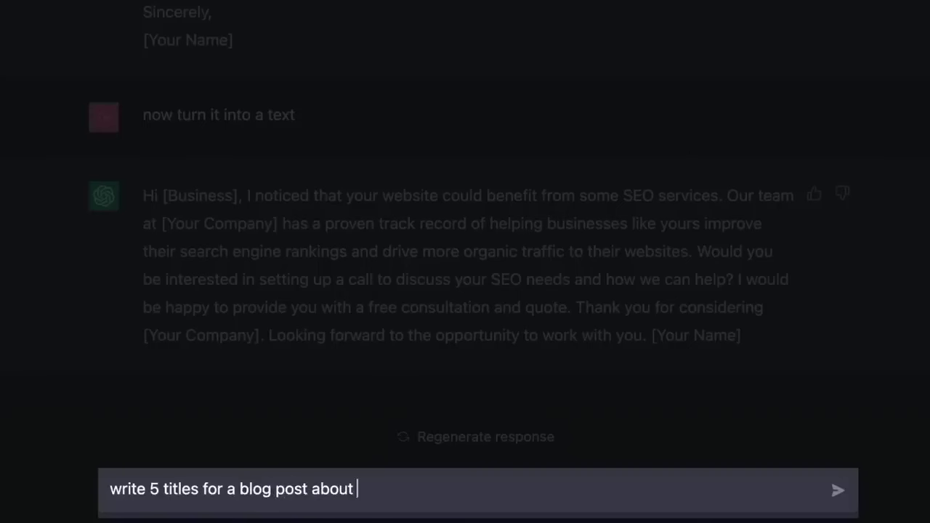
key(Return)
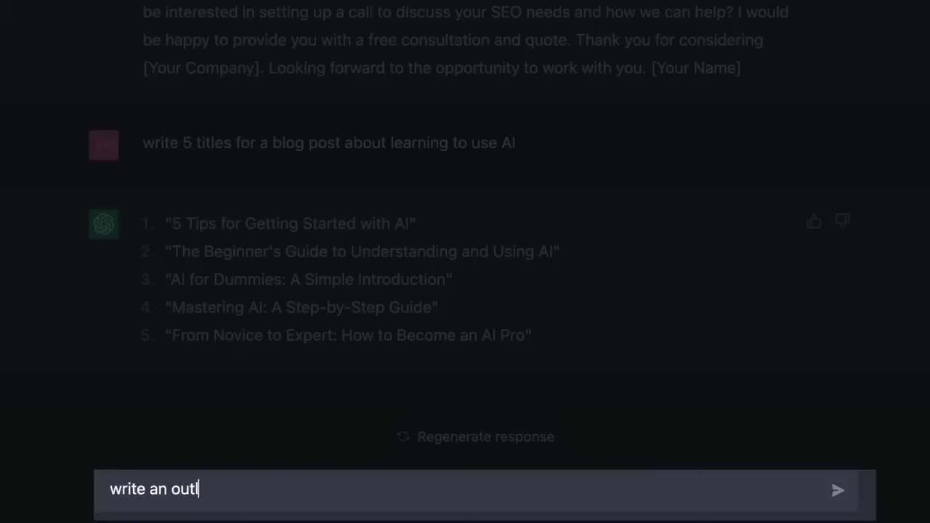
- Request a blog post outline using title 3, and have the introduction written
text(an outline using title 3)
key(Return)
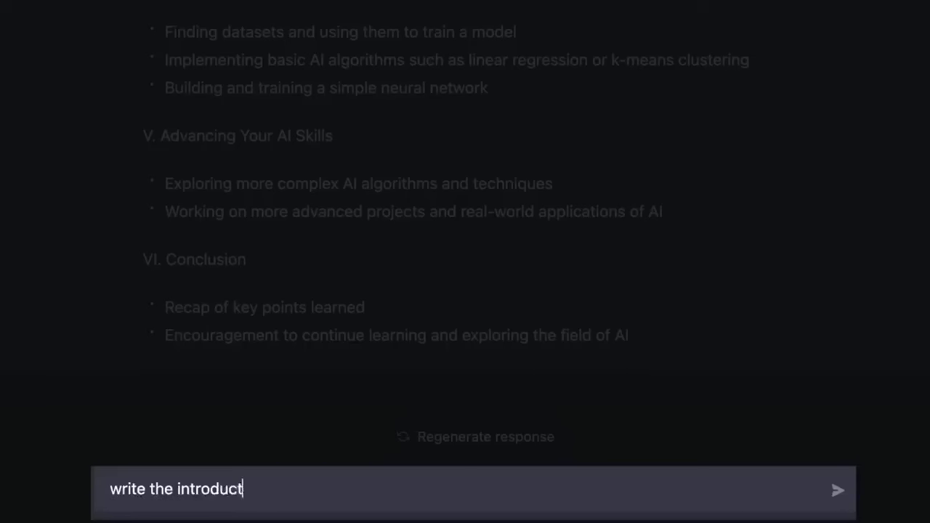
text(on)
key(Return)
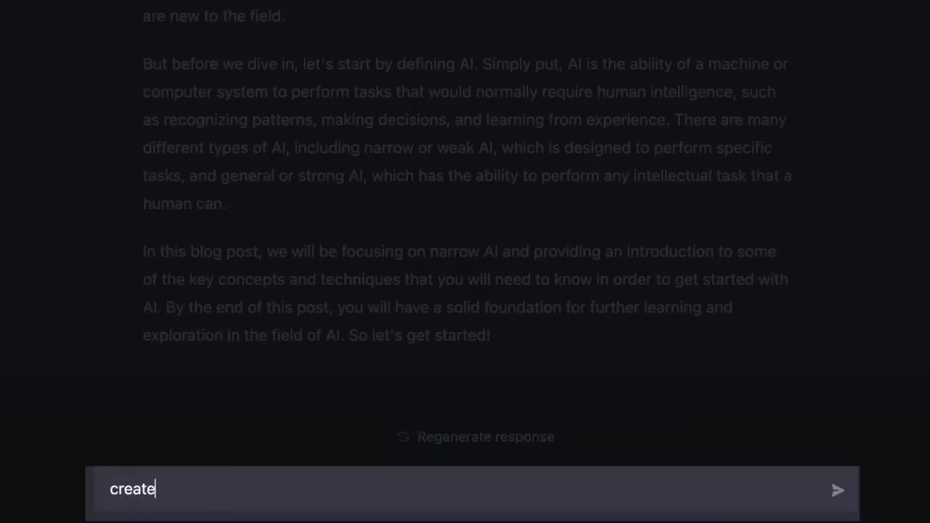
- Request 5 Google ads promoting a pet grooming business, and a song about a dog that turns to crime to feed its bone addiction
text( 5 google ads to promote a pet grooming )
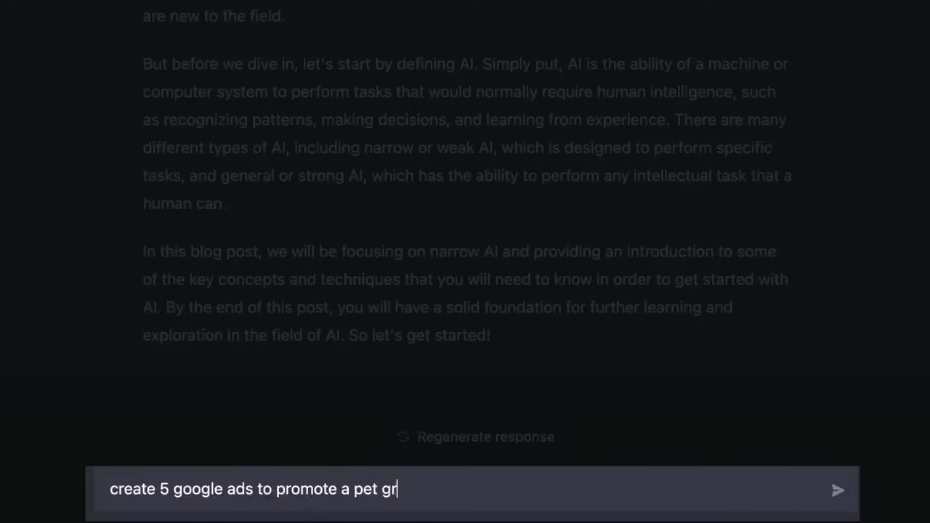
text(business)
key(Return)
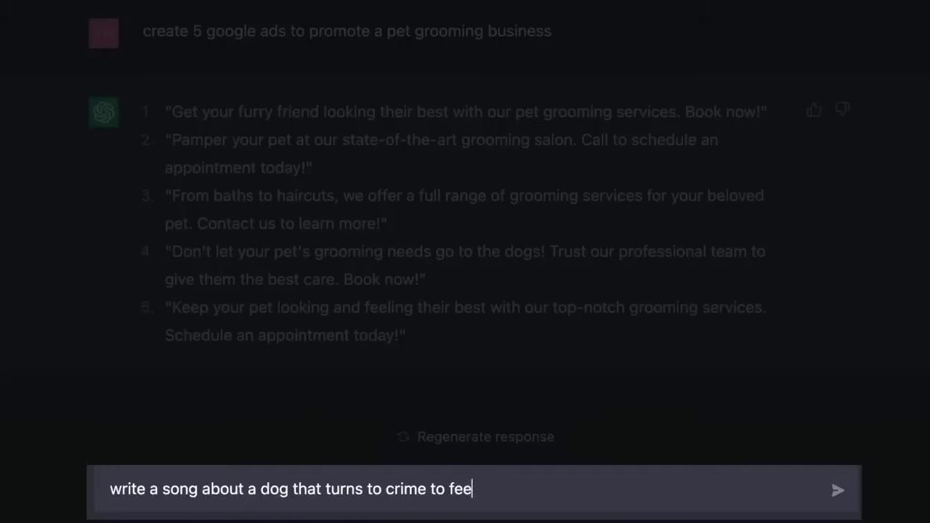
text(iction)
key(Return)
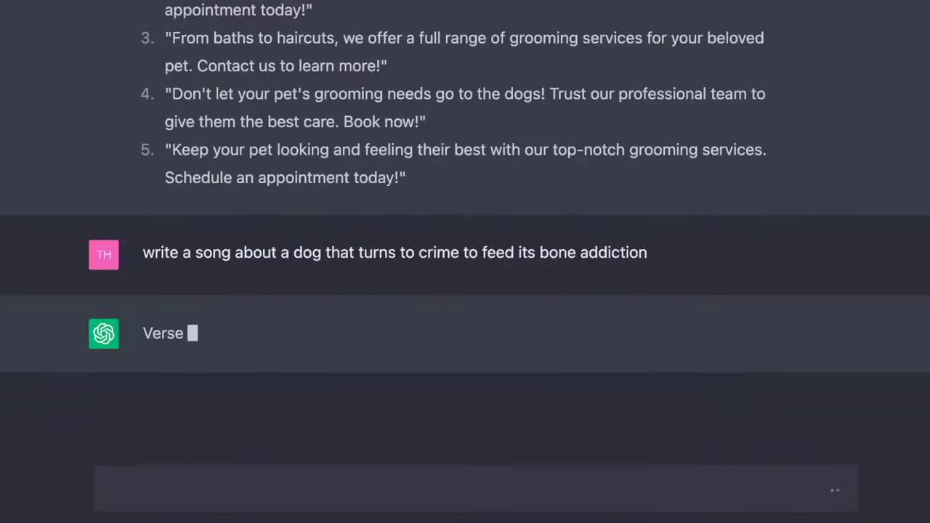